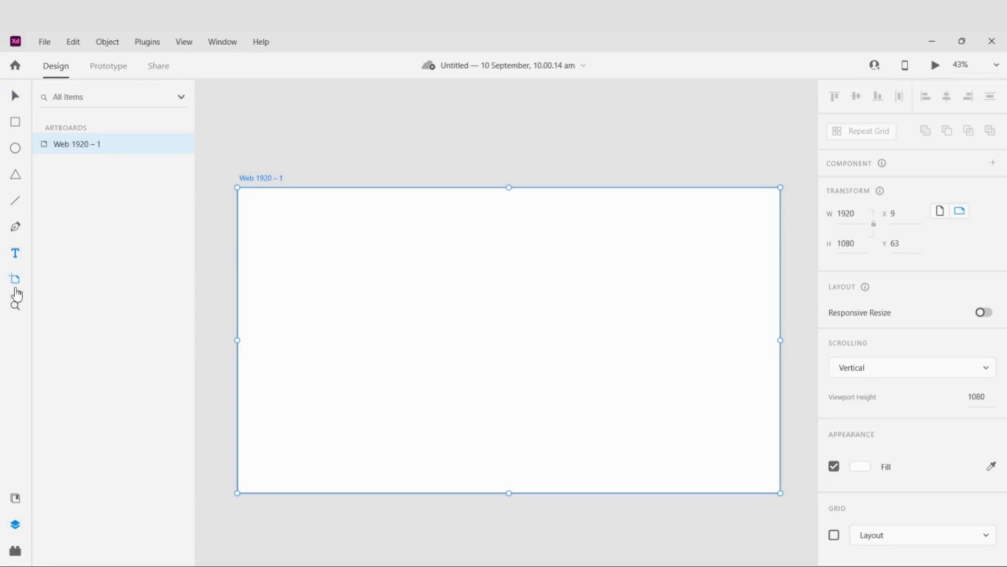
# Add two more 1920 × 1080 web artboards above the existing one and resize the topmost to about 1881 × 1163
pyautogui.click(14, 278)
pyautogui.click(481, 149)
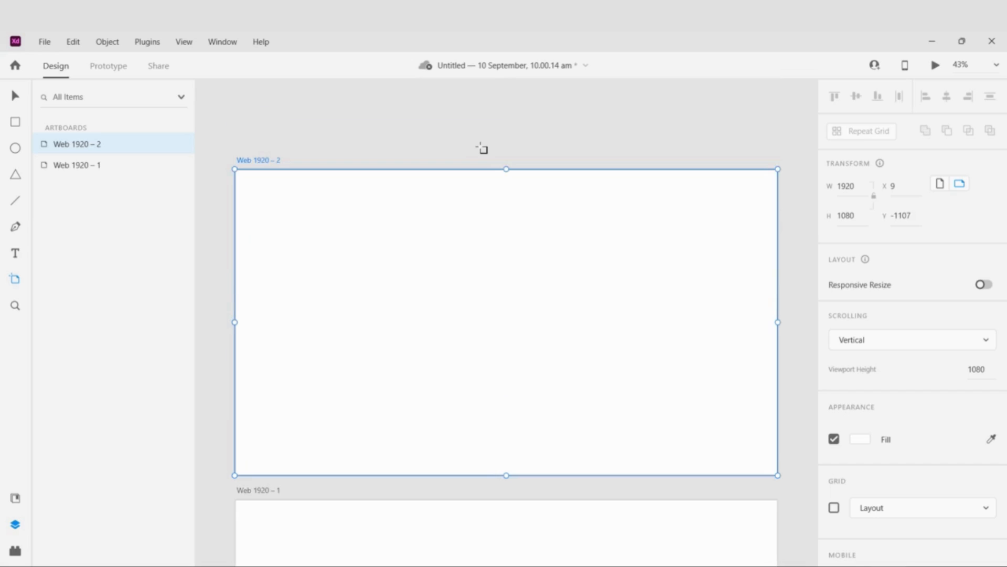
pyautogui.click(501, 147)
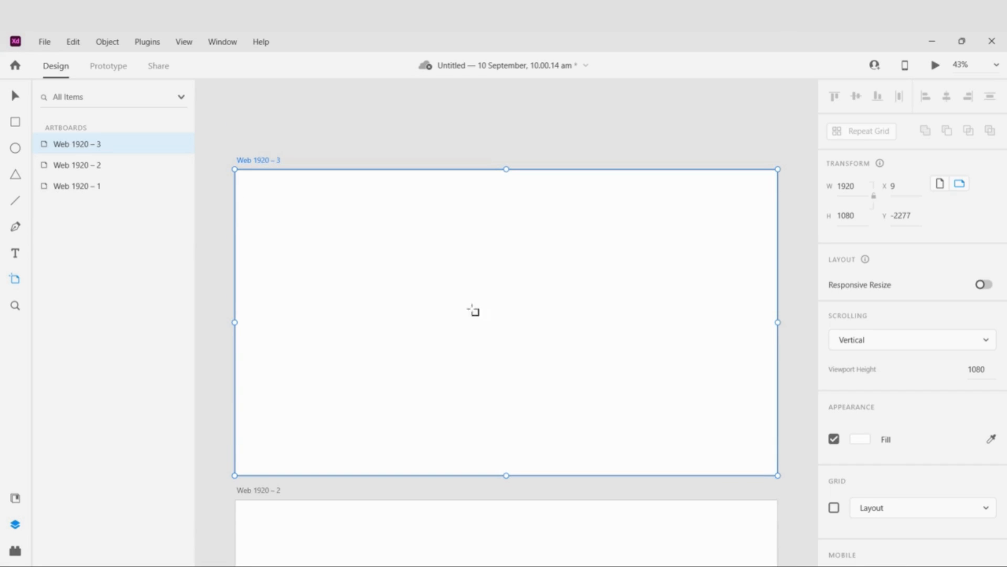
pyautogui.press('v')
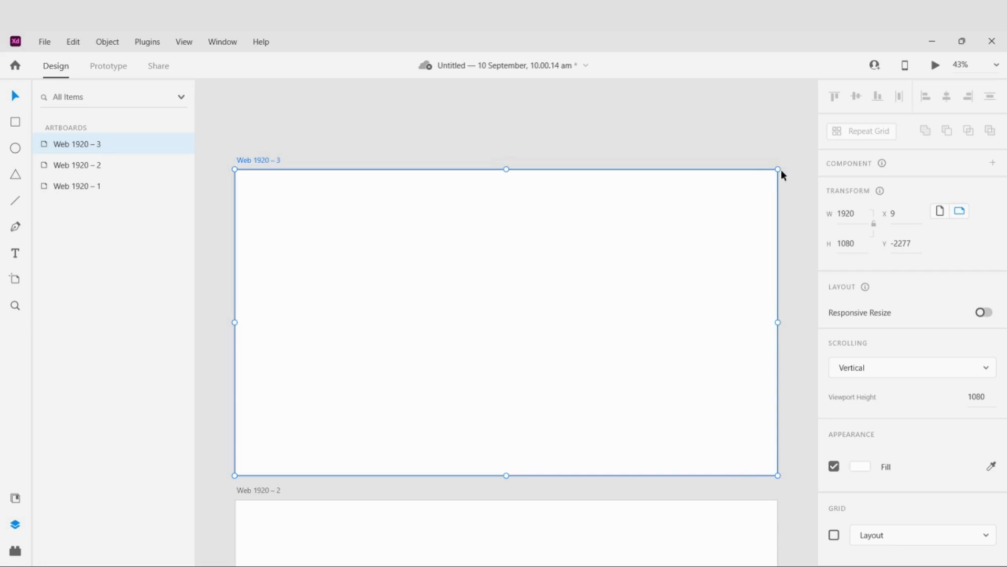
pyautogui.moveTo(779, 171); pyautogui.dragTo(767, 148)
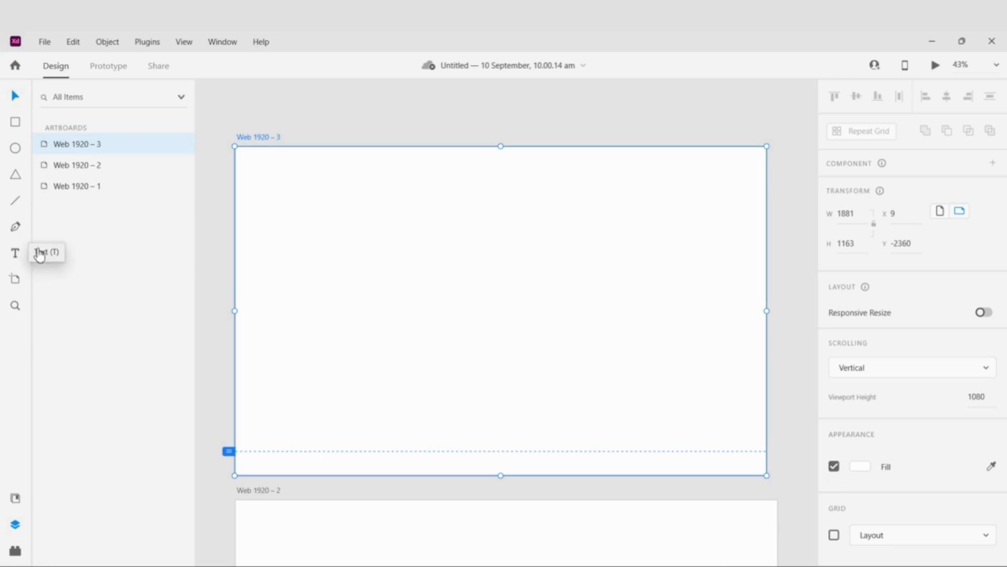
# Draw a rectangle about 677 × 583 on the topmost artboard and fill it with dark red #960B0B
pyautogui.click(15, 123)
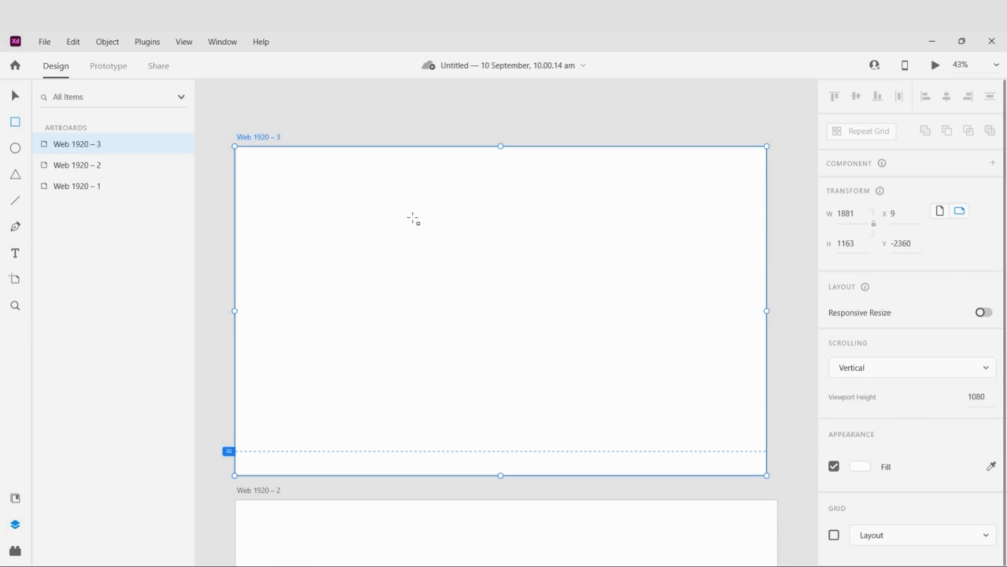
pyautogui.moveTo(413, 218); pyautogui.dragTo(605, 379)
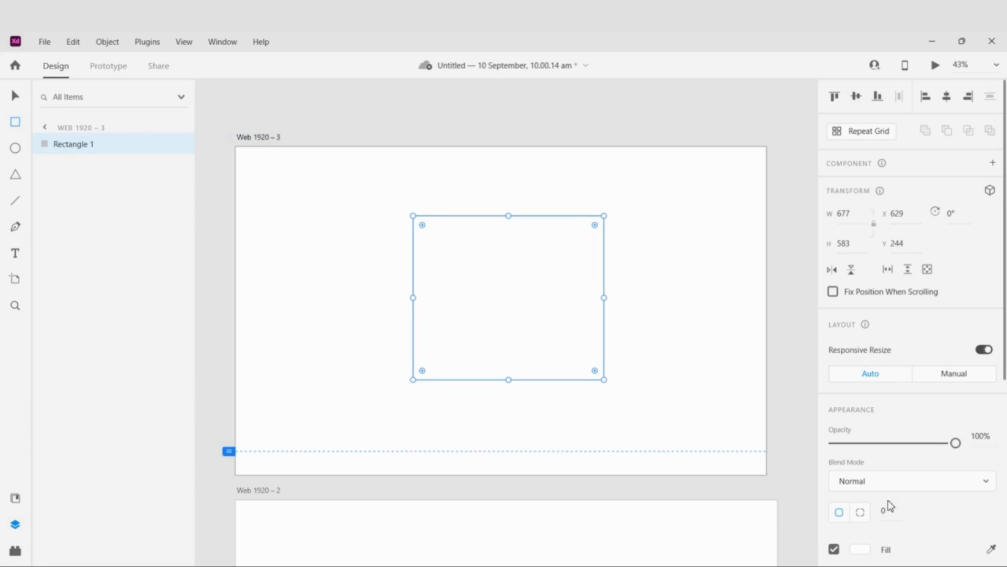
pyautogui.scroll(-3, 991, 472)
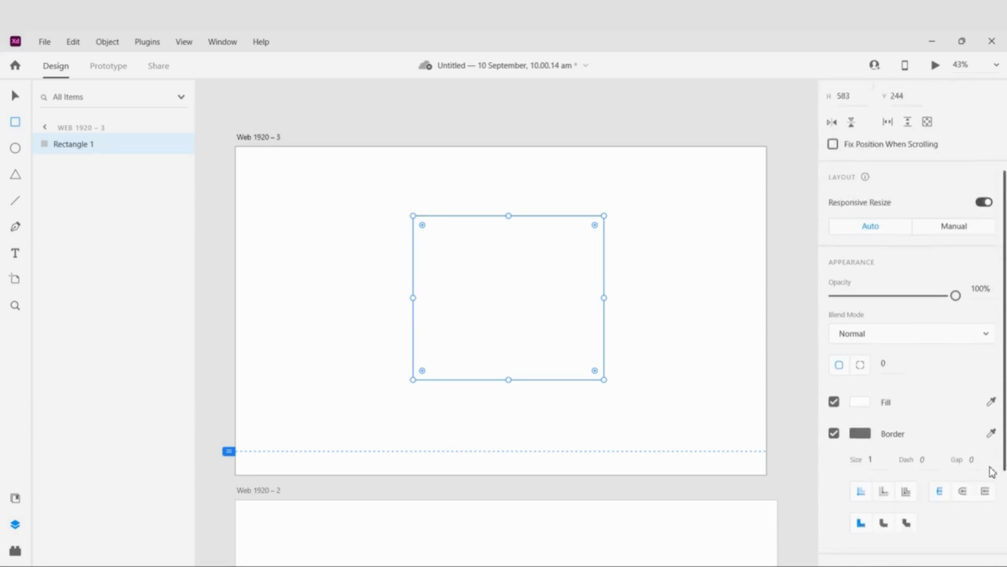
pyautogui.scroll(-1, 989, 467)
pyautogui.click(860, 368)
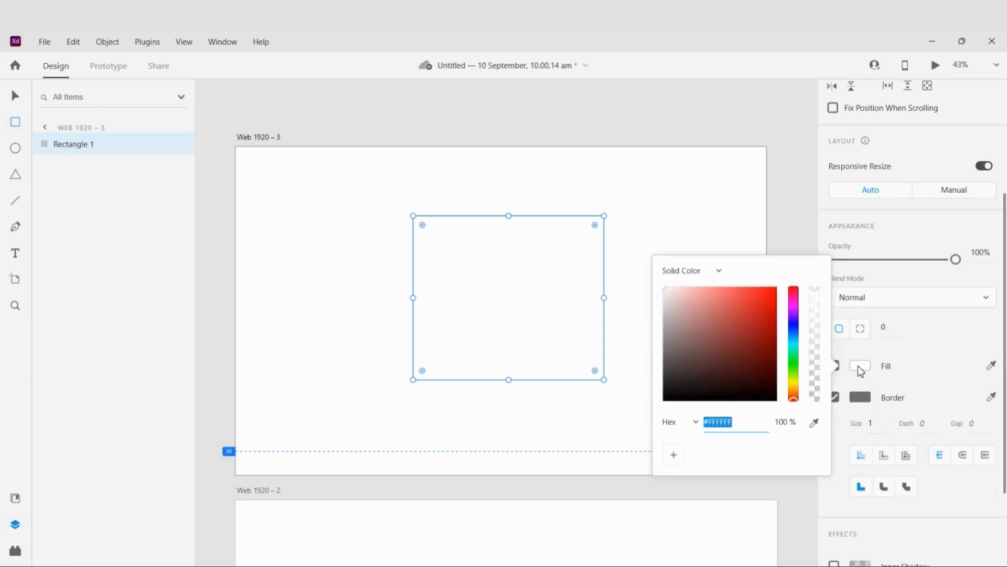
pyautogui.moveTo(769, 293); pyautogui.dragTo(770, 334)
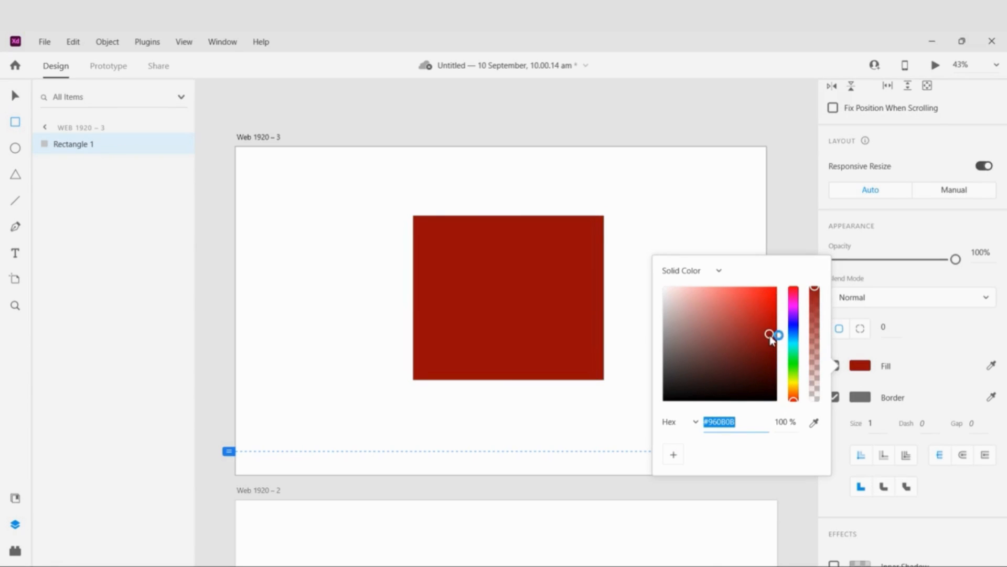
pyautogui.click(565, 297)
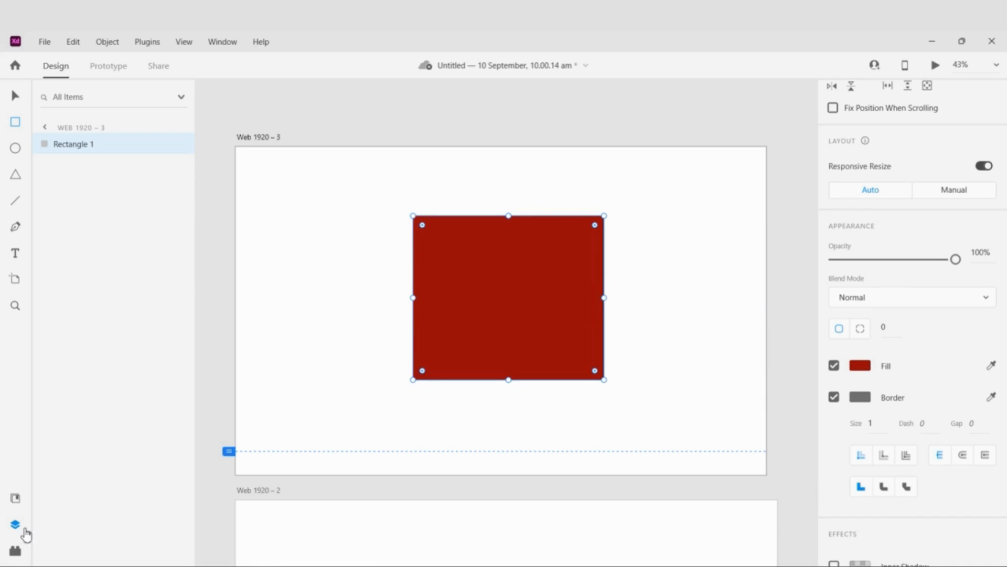
# Hide and reshow the layers list, and turn the rectangle layer's visibility off and on again
pyautogui.click(13, 528)
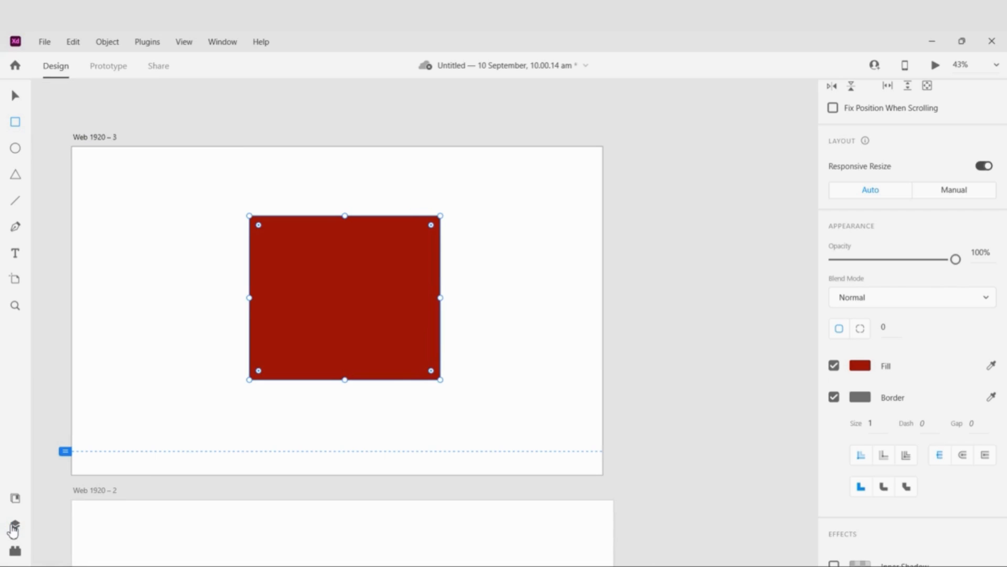
pyautogui.click(15, 526)
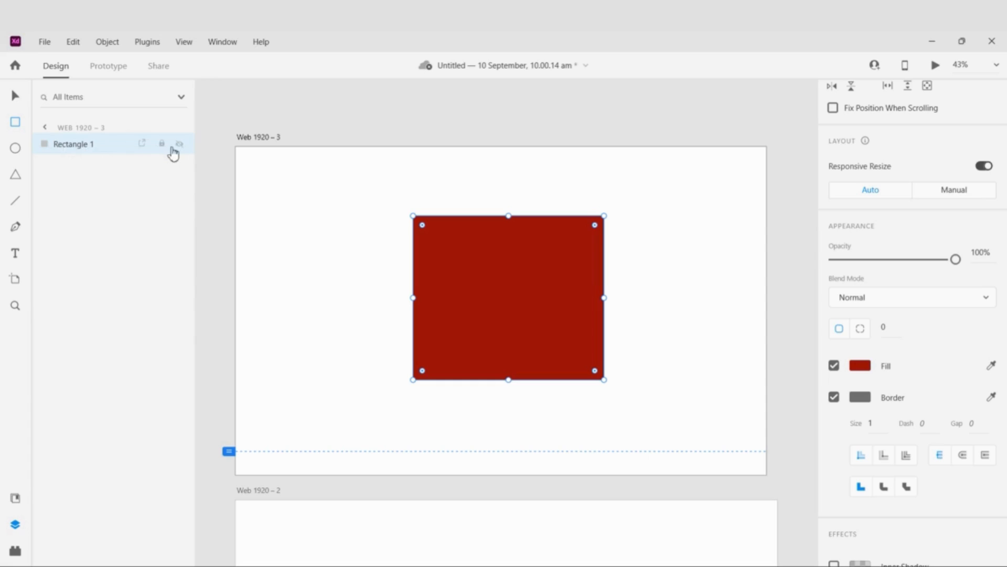
pyautogui.click(180, 147)
pyautogui.click(180, 147)
# Open the rectangle layer's name for editing, and deselect the rectangle
pyautogui.doubleClick(86, 147)
pyautogui.moveTo(99, 144); pyautogui.dragTo(58, 148)
pyautogui.press('Return')
pyautogui.click(354, 254)
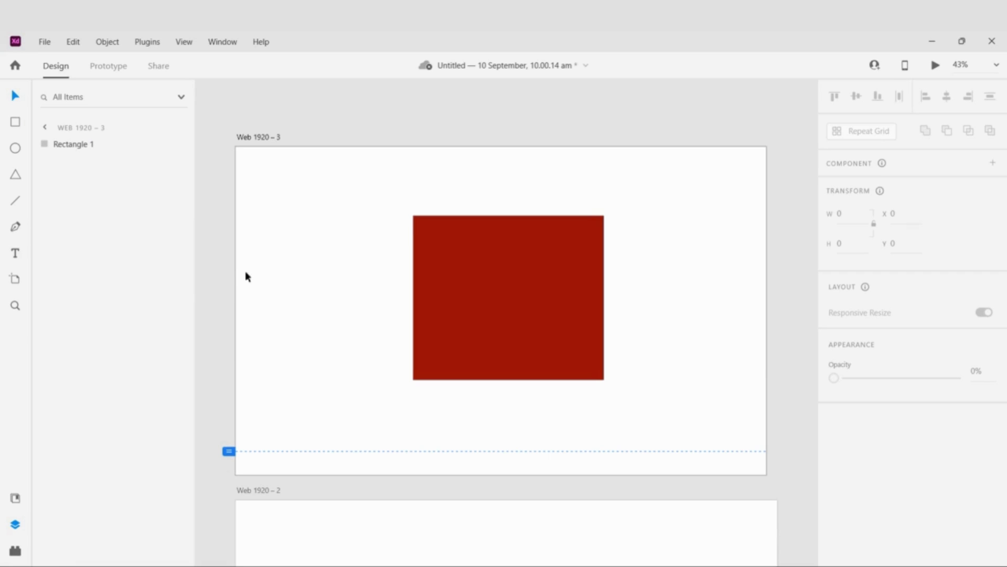
# Select all three web artboards on the canvas and delete them
pyautogui.hotkey('ctrl', '-')
pyautogui.hotkey('ctrl', '-')
pyautogui.hotkey('ctrl', '-')
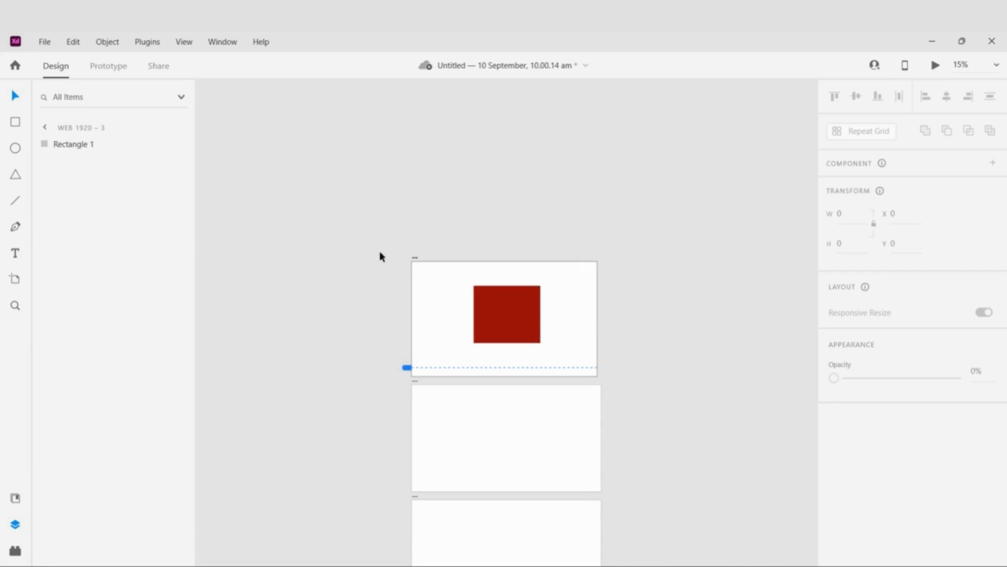
pyautogui.moveTo(380, 254); pyautogui.dragTo(636, 532)
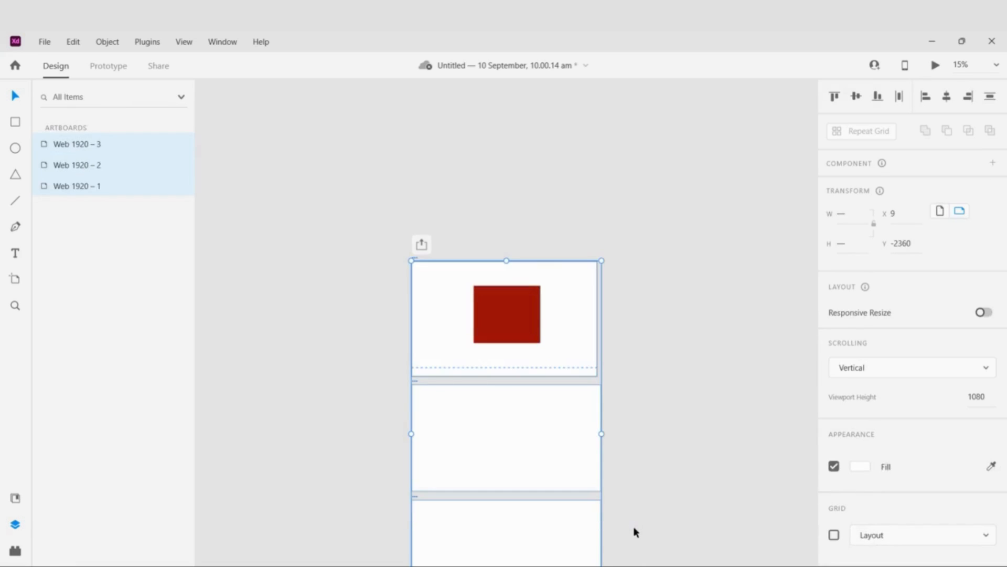
pyautogui.press('Delete')
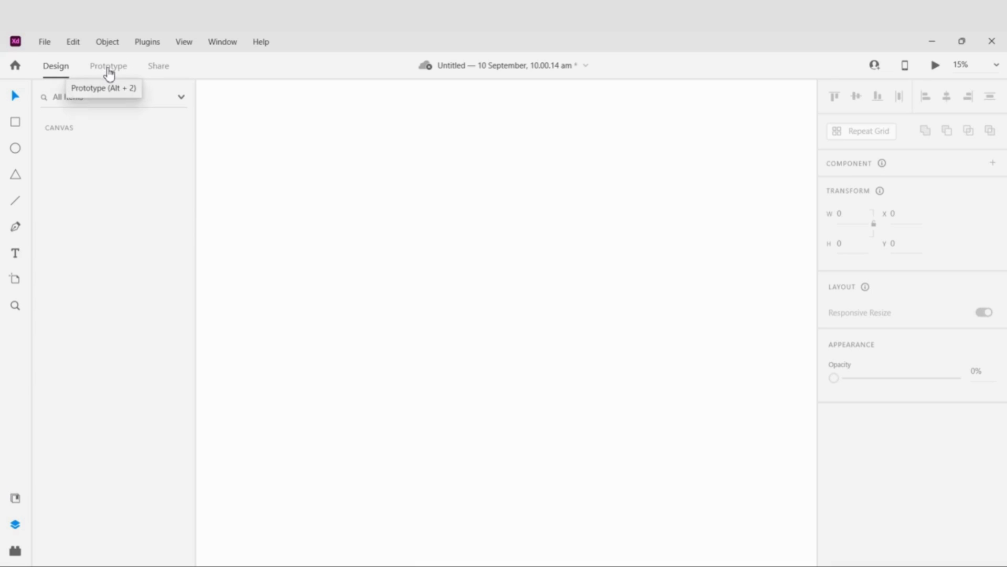
# Create a 1920 × 1080 web artboard and try to pull a prototype connection out of it in Prototype mode
pyautogui.click(15, 279)
pyautogui.click(408, 321)
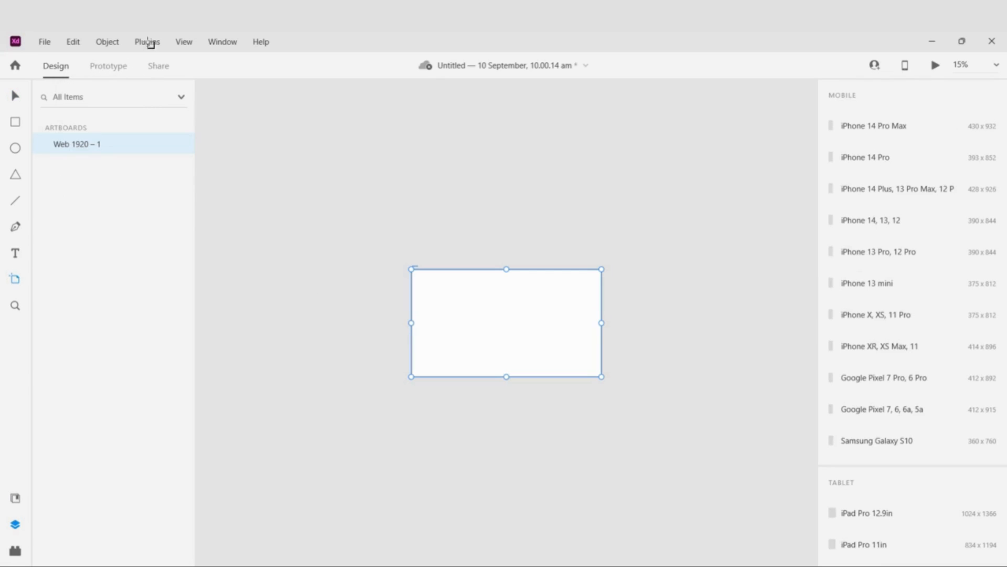
pyautogui.click(108, 68)
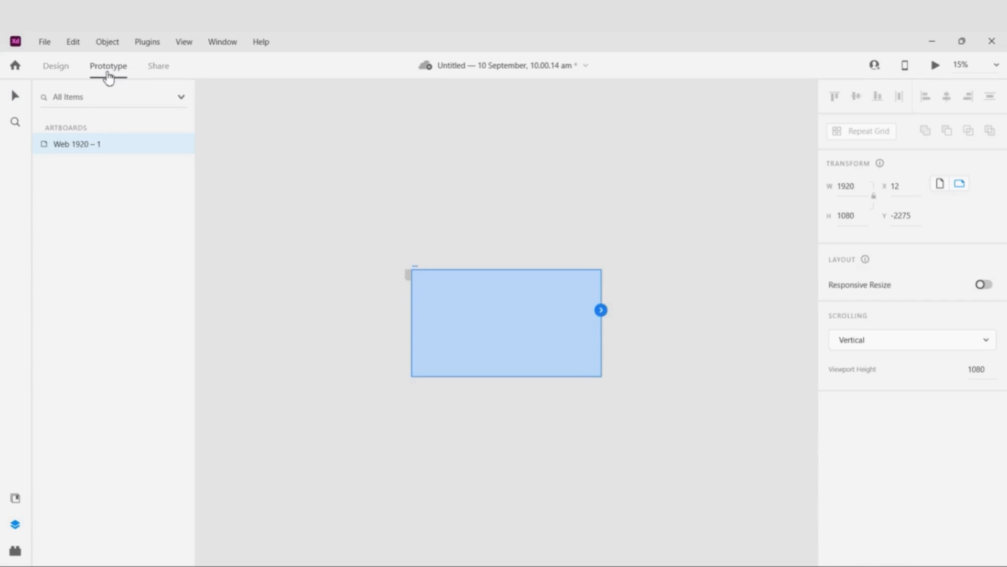
pyautogui.click(56, 68)
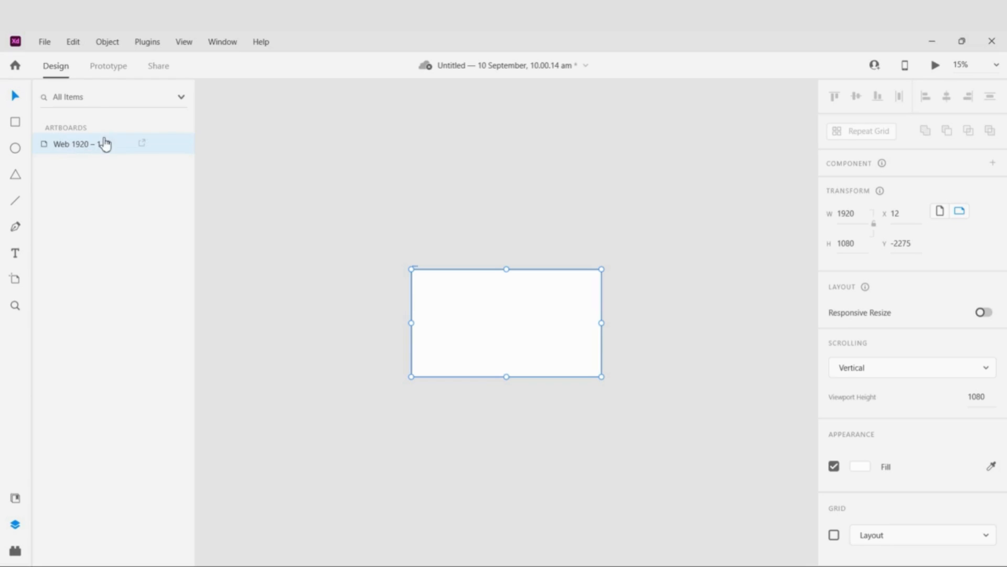
pyautogui.click(109, 68)
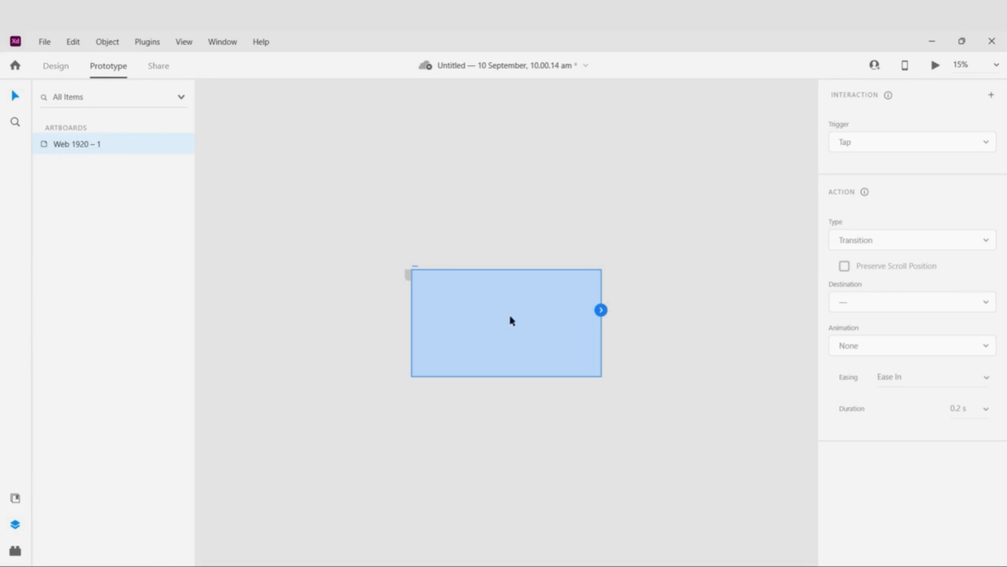
pyautogui.moveTo(600, 310); pyautogui.dragTo(653, 301)
# Delete the web artboard used for the prototype demonstration and return to Design mode
pyautogui.moveTo(141, 156)
pyautogui.press('Delete')
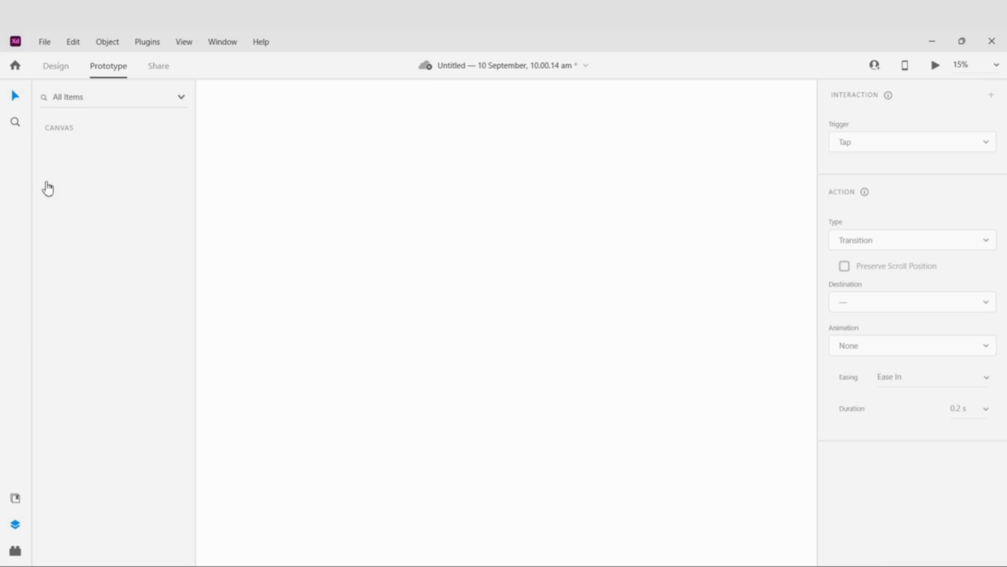
pyautogui.click(16, 498)
pyautogui.click(16, 526)
pyautogui.click(53, 66)
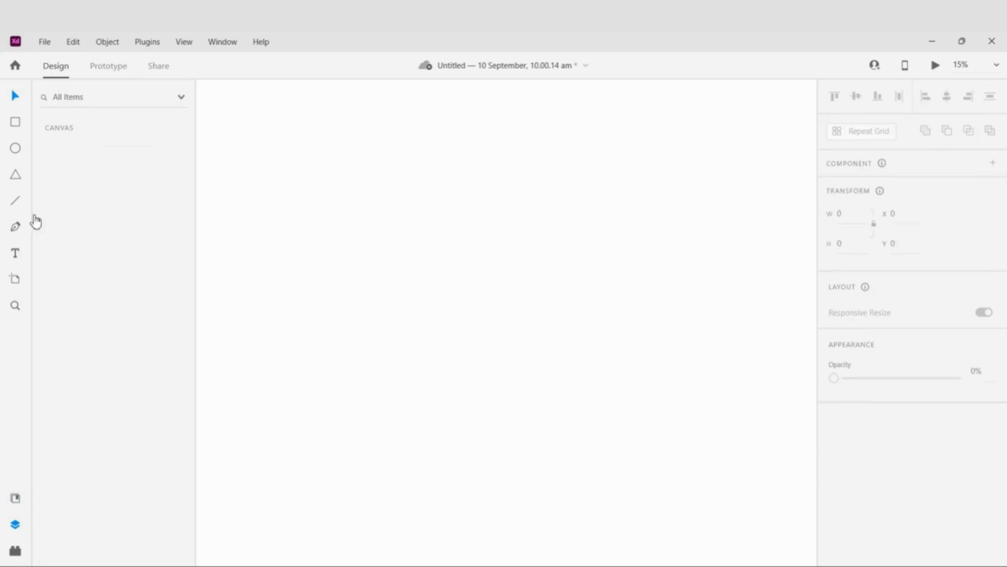
# Add a 1920 × 1080 web artboard to the empty canvas, and delete it
pyautogui.click(15, 279)
pyautogui.click(442, 314)
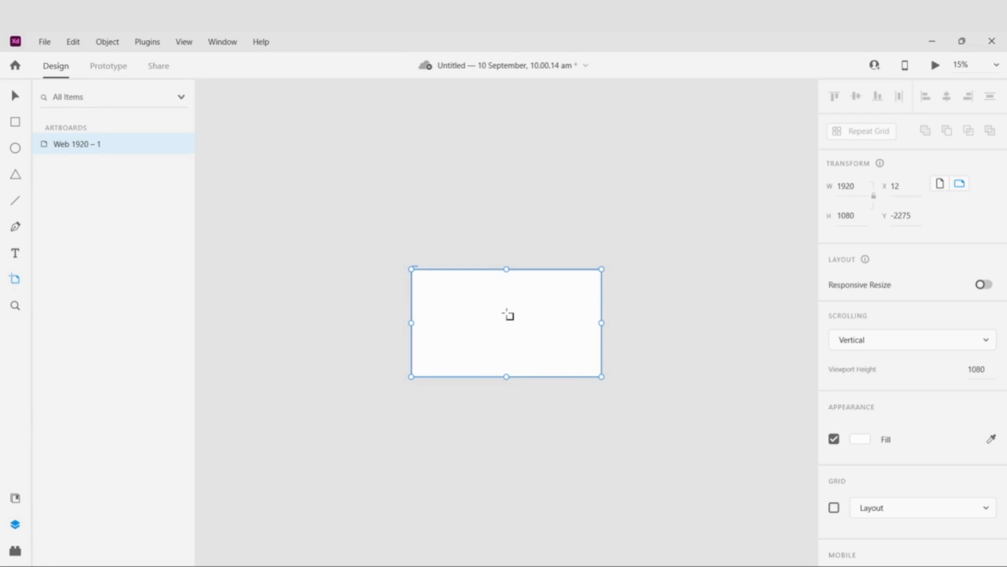
pyautogui.hotkey('ctrl', '+')
pyautogui.hotkey('ctrl', '+')
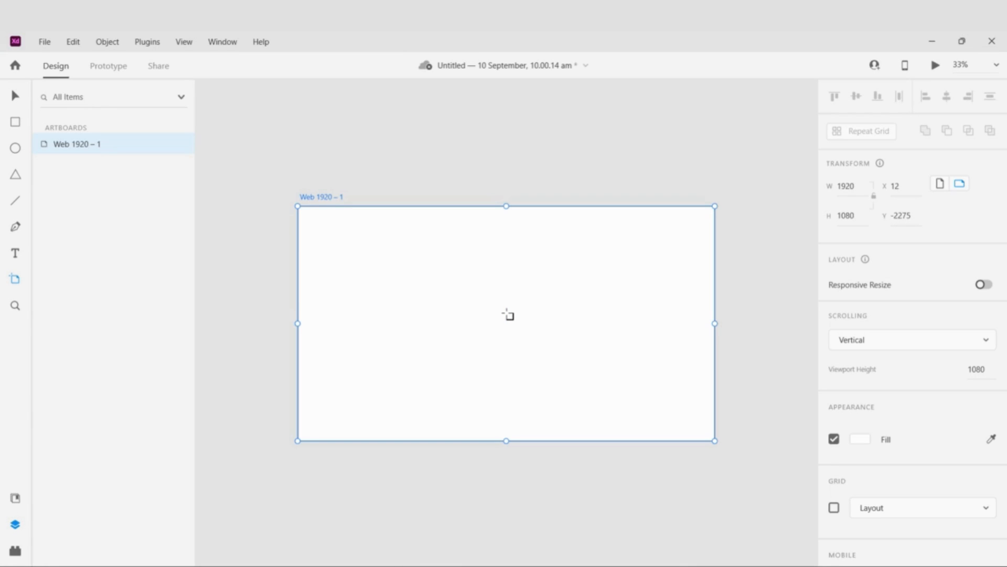
pyautogui.press('Delete')
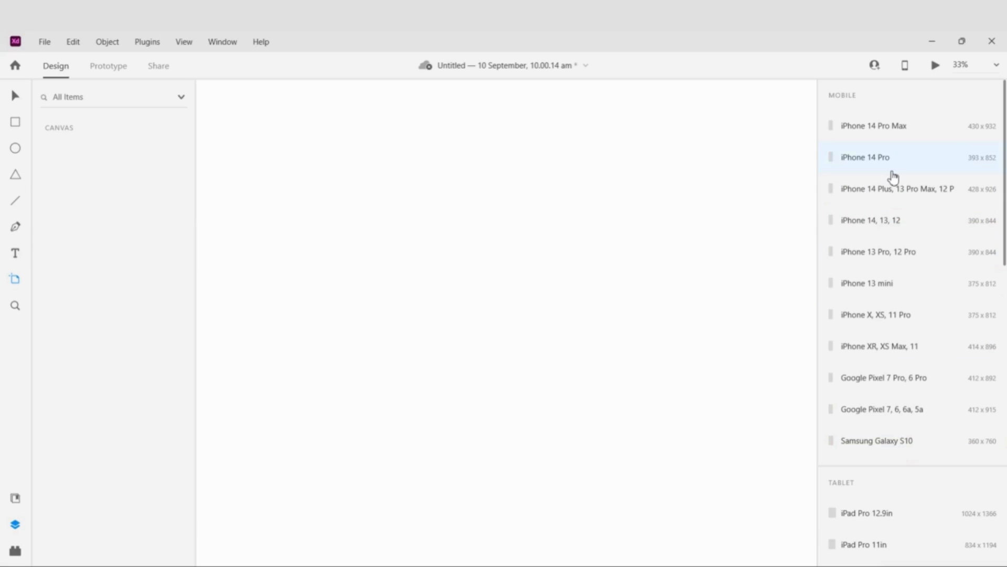
# Create an iPhone 14 Pro artboard and draw an ellipse about 149 × 138 in its upper half
pyautogui.click(892, 173)
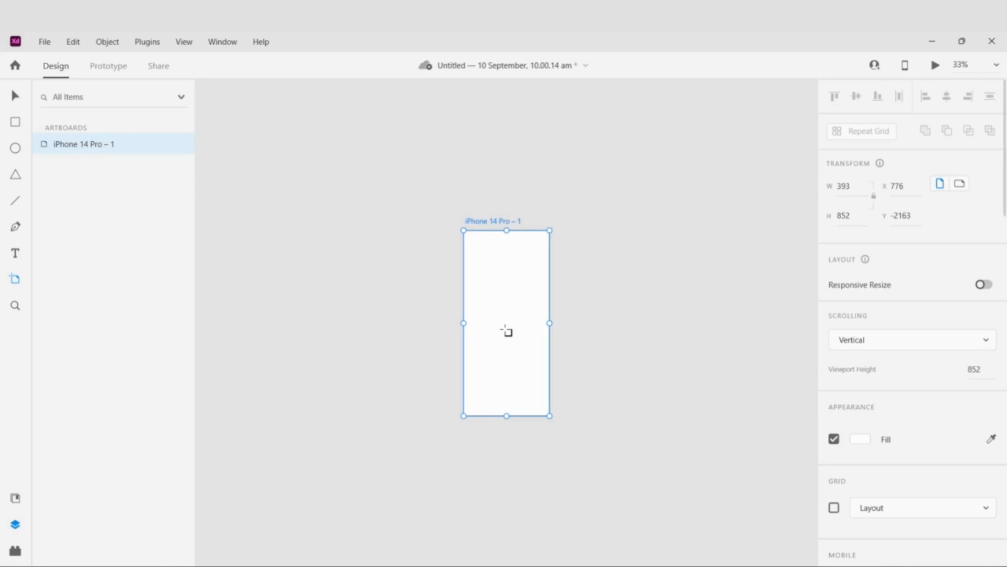
pyautogui.hotkey('ctrl', '=')
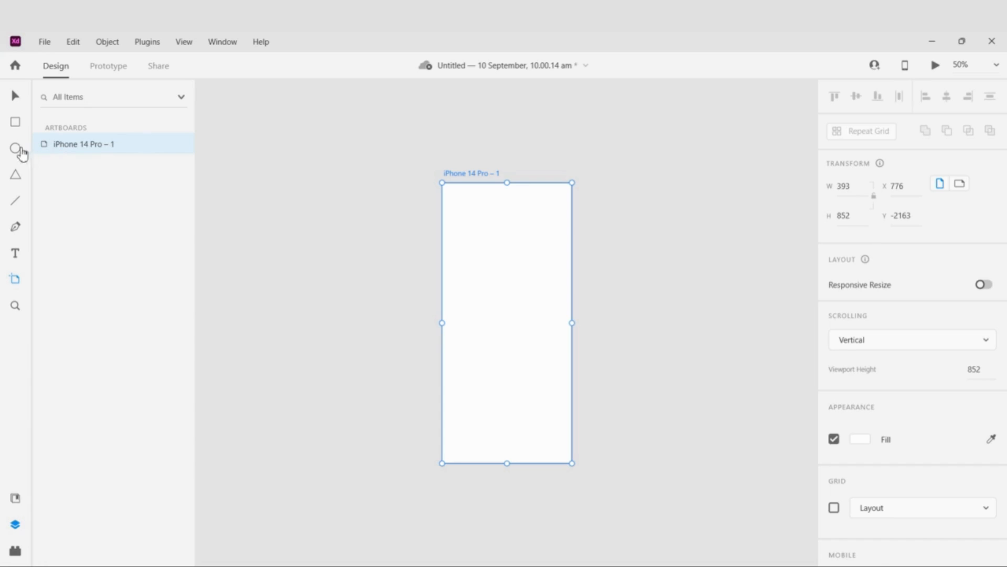
pyautogui.click(19, 150)
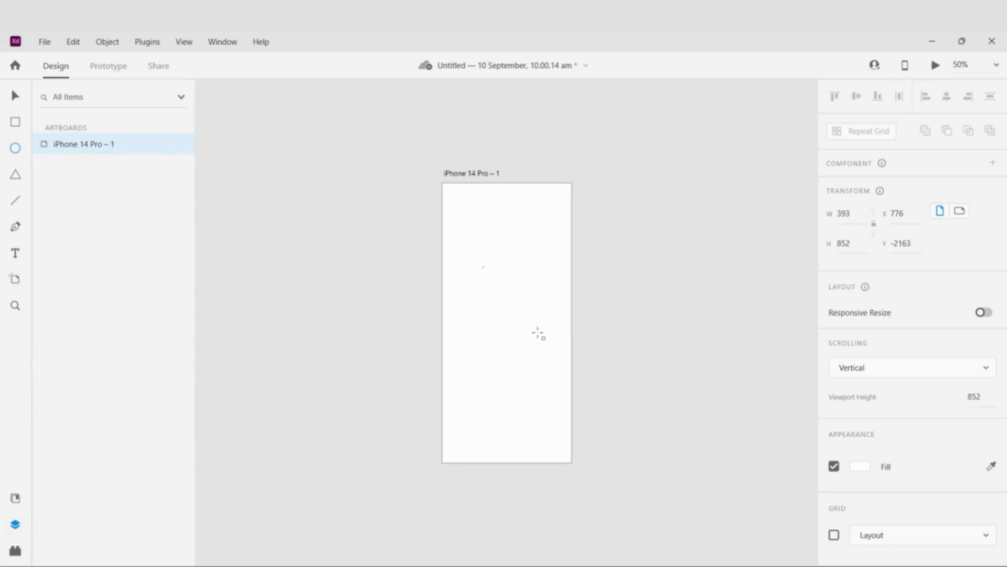
pyautogui.moveTo(482, 267); pyautogui.dragTo(532, 311)
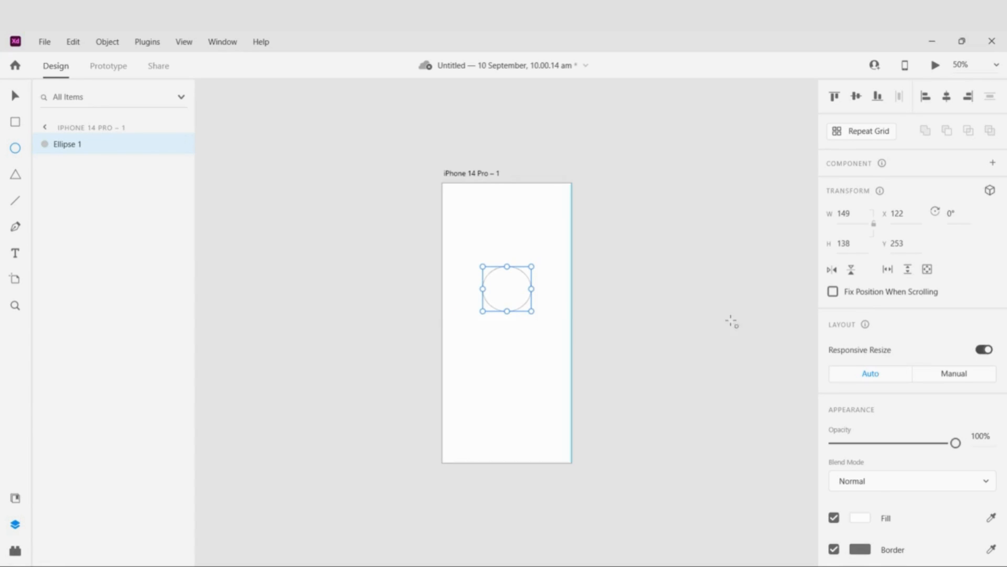
# Set the ellipse's border colour to red #D60303 and switch to the Select tool
pyautogui.click(861, 549)
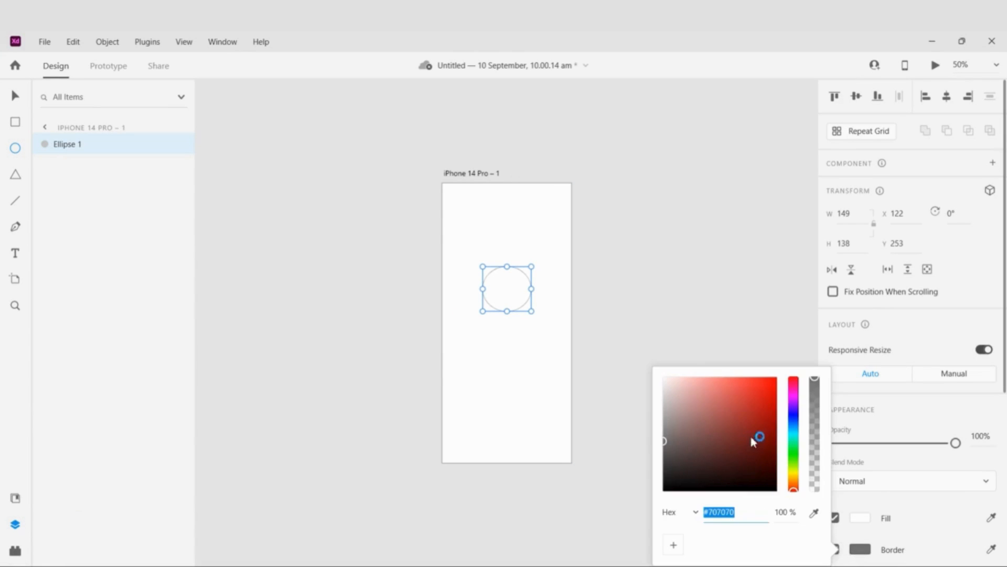
pyautogui.click(776, 397)
pyautogui.click(776, 394)
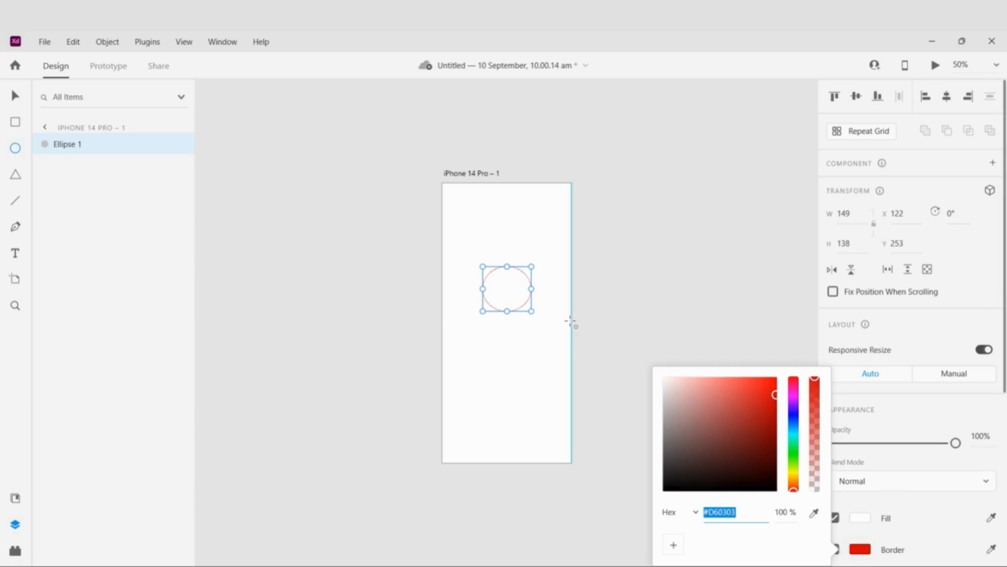
pyautogui.write('v')
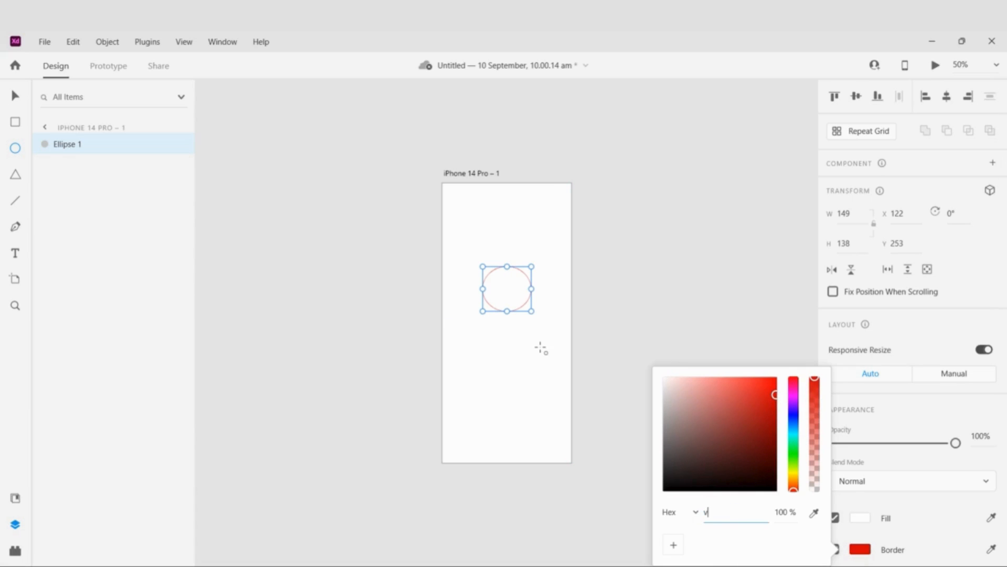
pyautogui.press('Escape')
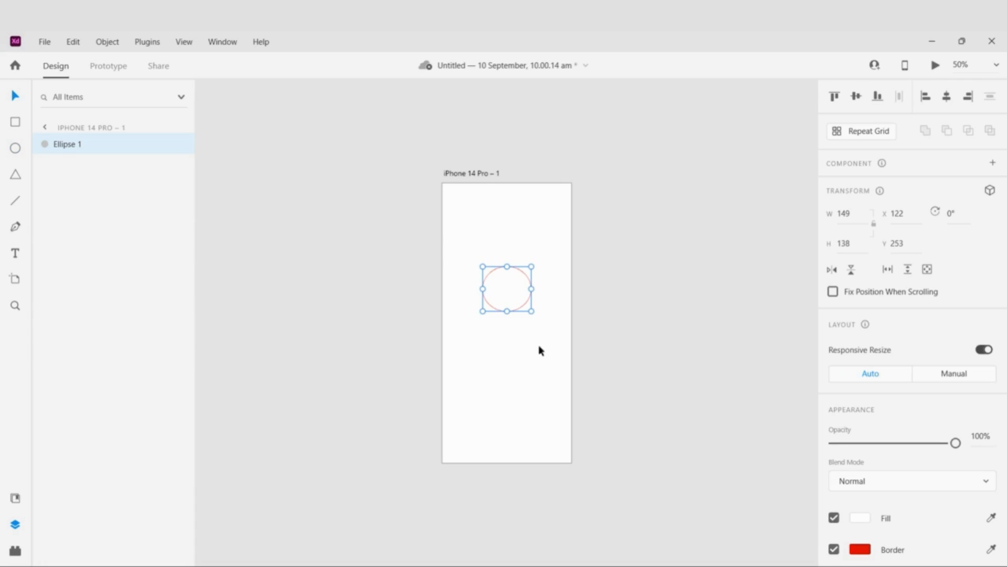